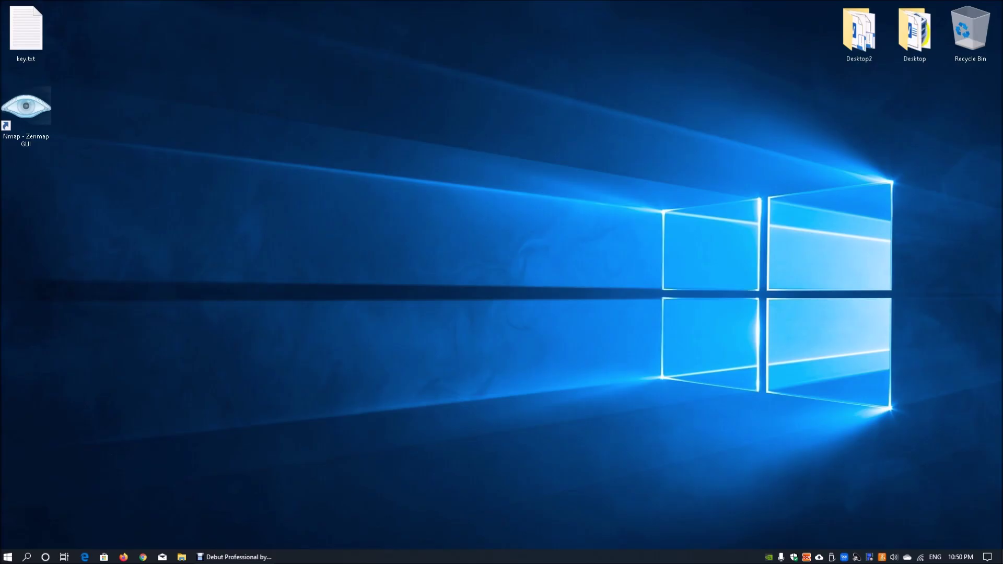
# Step: Open Command Prompt from the Start search and run adb to view its help text
pyautogui.click(7, 557)
pyautogui.write('c')
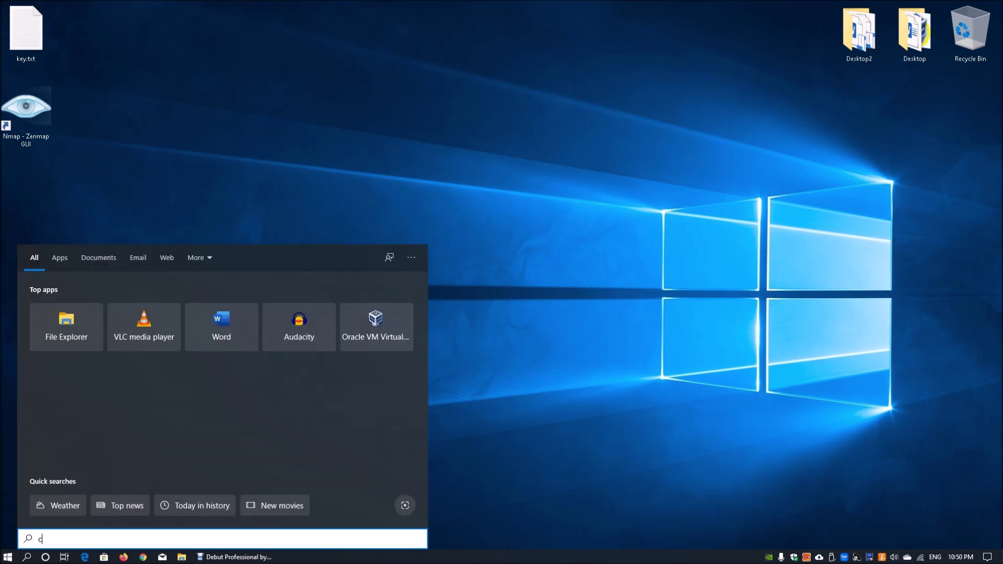
pyautogui.write('md')
pyautogui.press('Return')
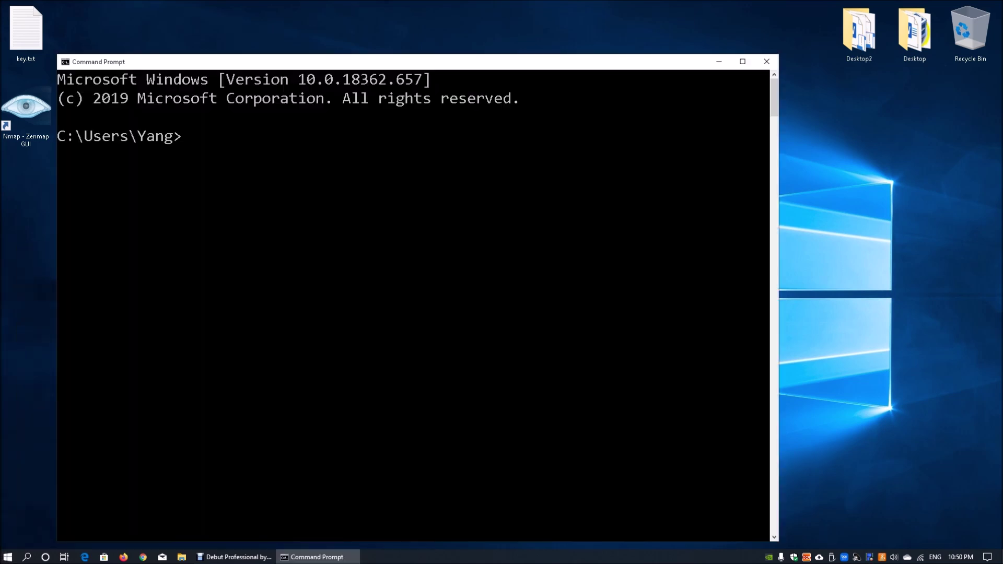
pyautogui.moveTo(366, 62); pyautogui.dragTo(521, 32)
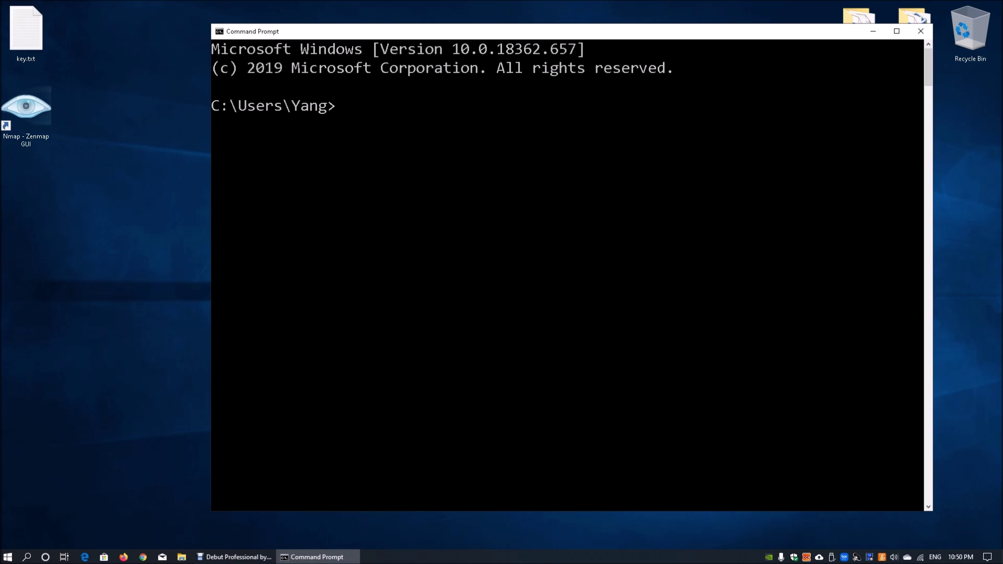
pyautogui.write('adb')
pyautogui.press('Return')
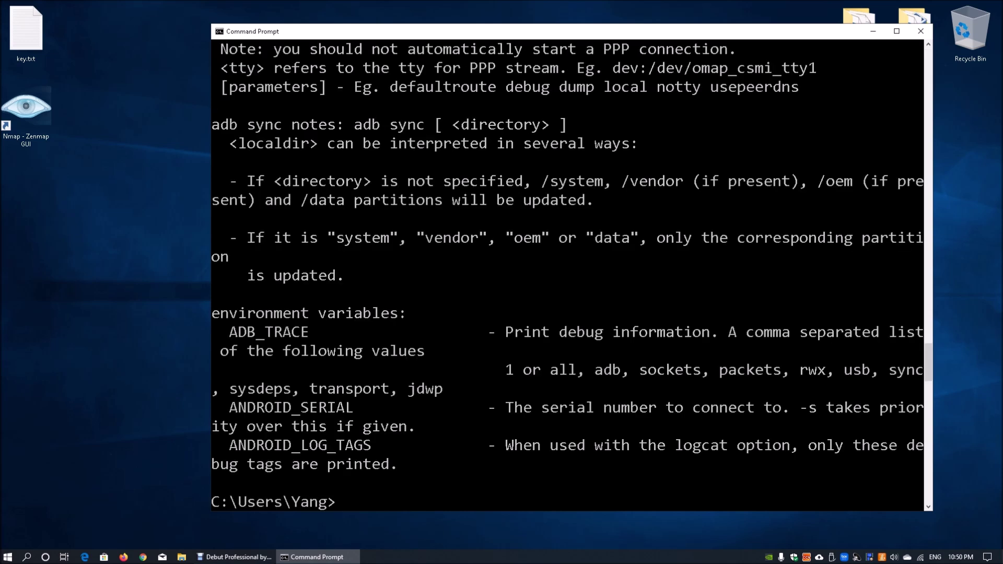
pyautogui.scroll(20, 567, 274)
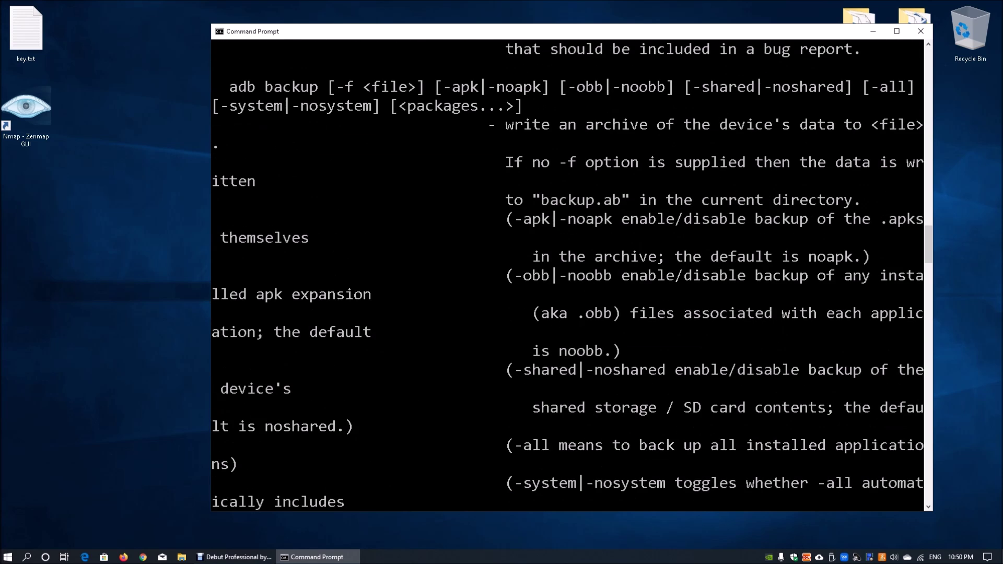
# Step: Stop the adb server with adb kill-server, then list attached devices with adb devices
pyautogui.write('adb ')
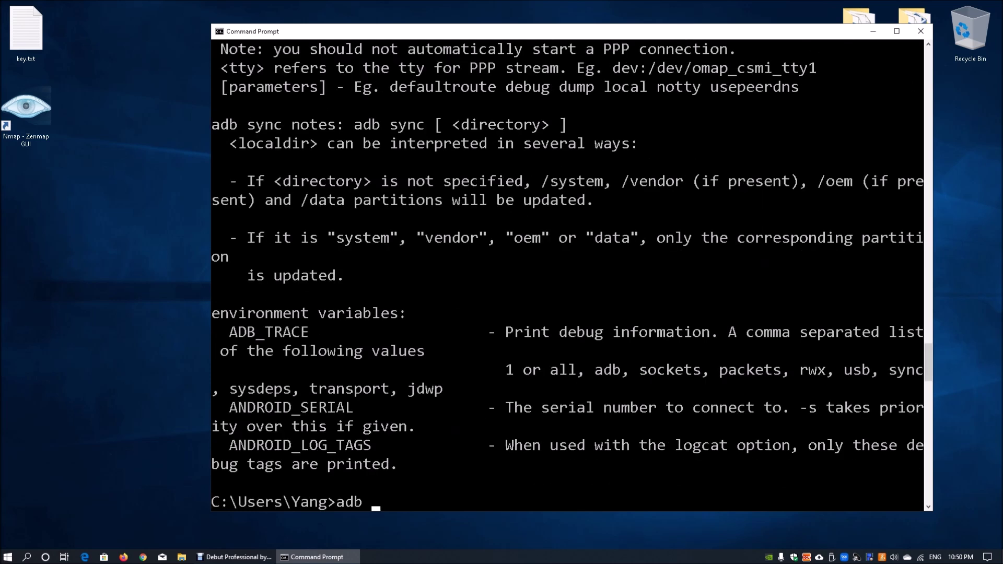
pyautogui.write('kill-server')
pyautogui.press('Return')
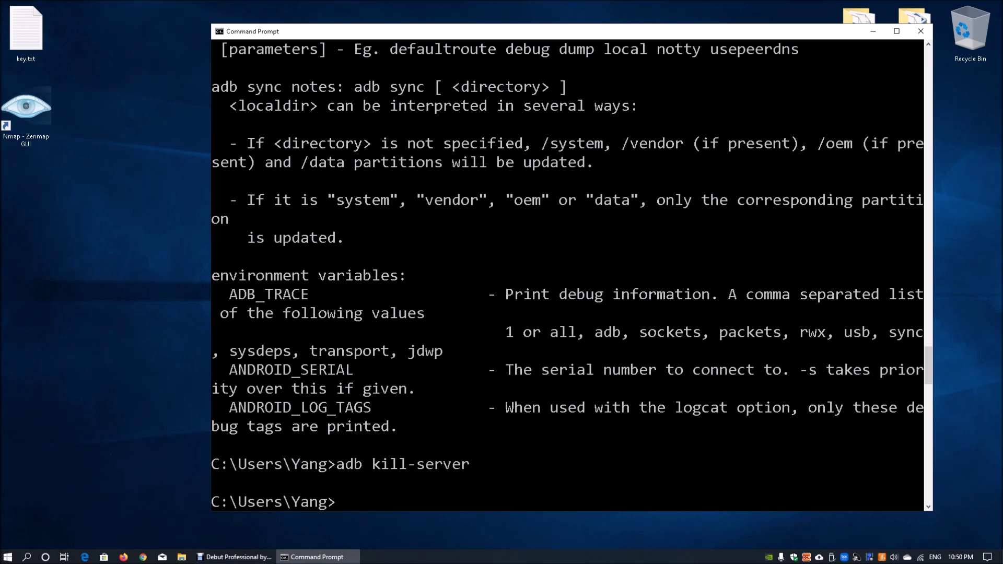
pyautogui.moveTo(572, 511); pyautogui.dragTo(571, 313)
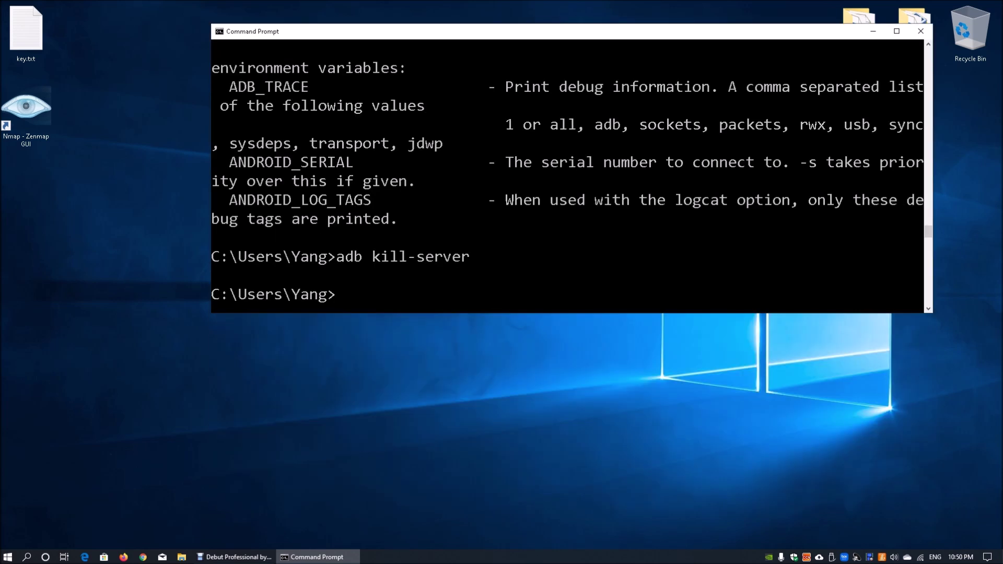
pyautogui.write('adb devices')
pyautogui.press('Return')
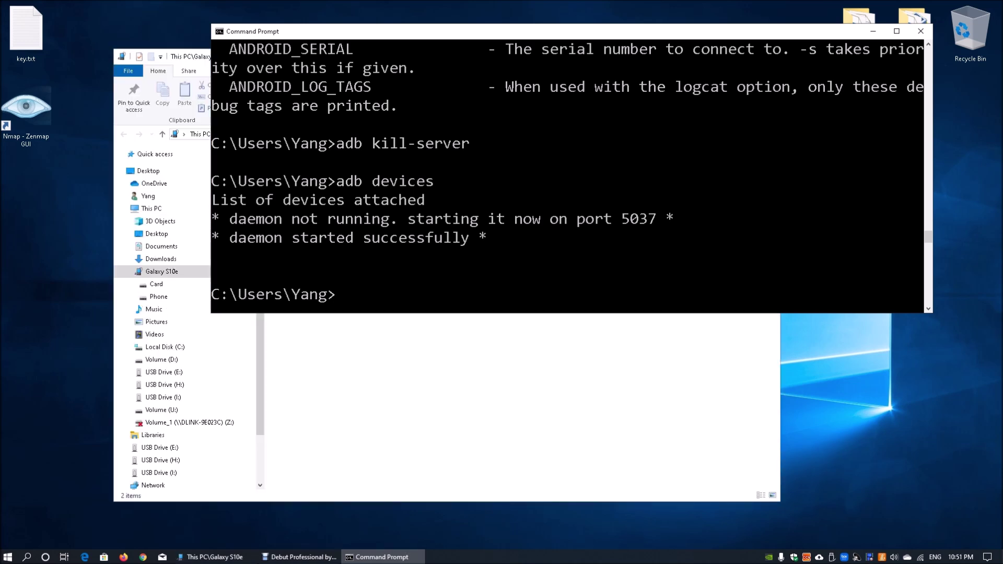
pyautogui.hotkey('alt', 'Tab')
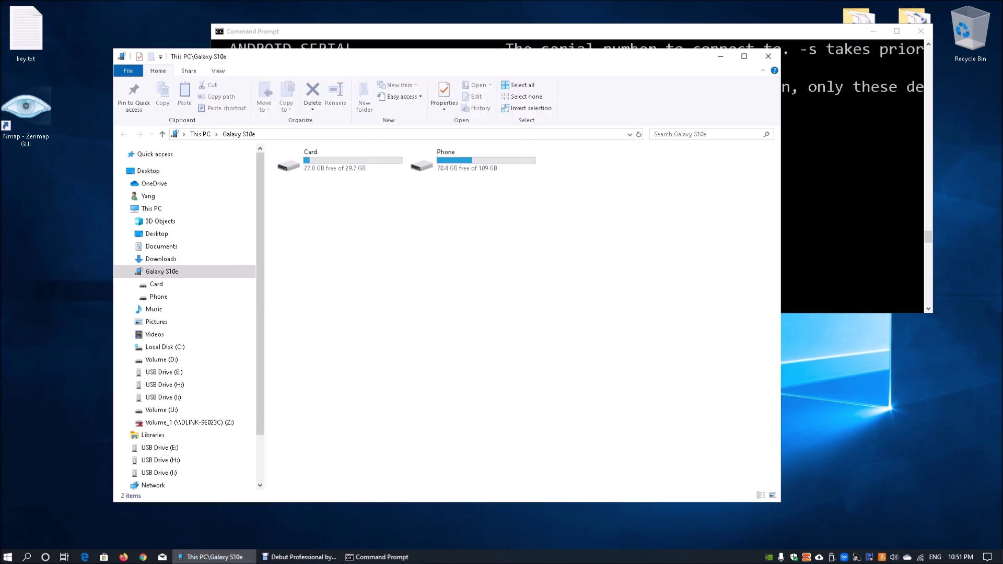
pyautogui.moveTo(541, 256); pyautogui.dragTo(321, 159)
pyautogui.hotkey('alt', 'Tab')
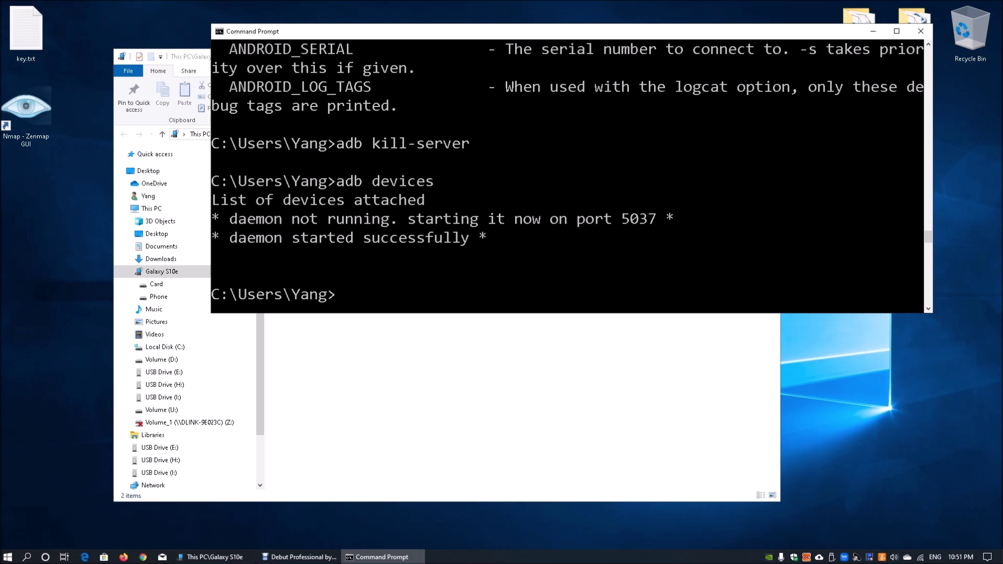
pyautogui.write('adb devices')
# Step: List attached devices again to confirm the phone, then switch to drive U
pyautogui.press('Return')
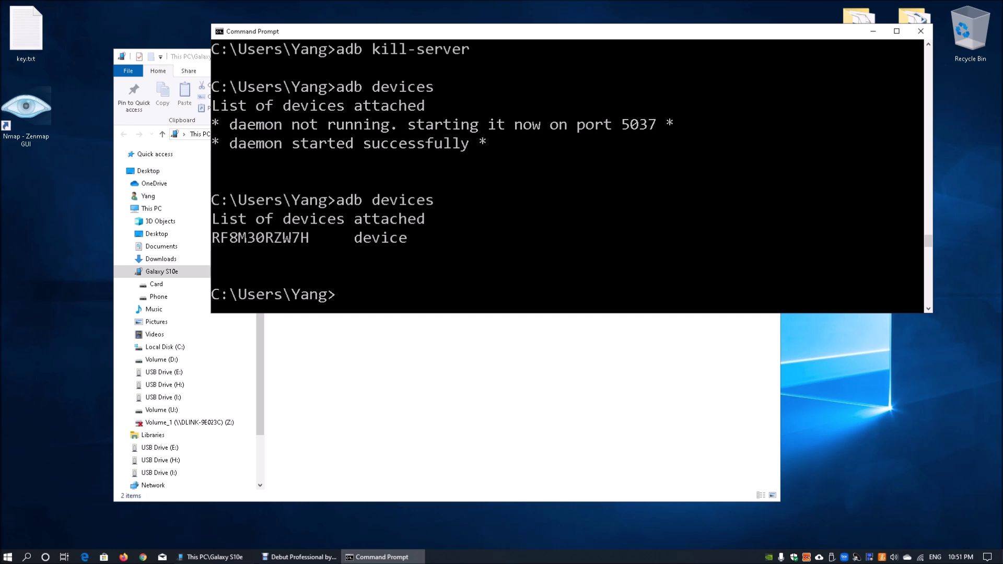
pyautogui.write('U:')
pyautogui.press('Return')
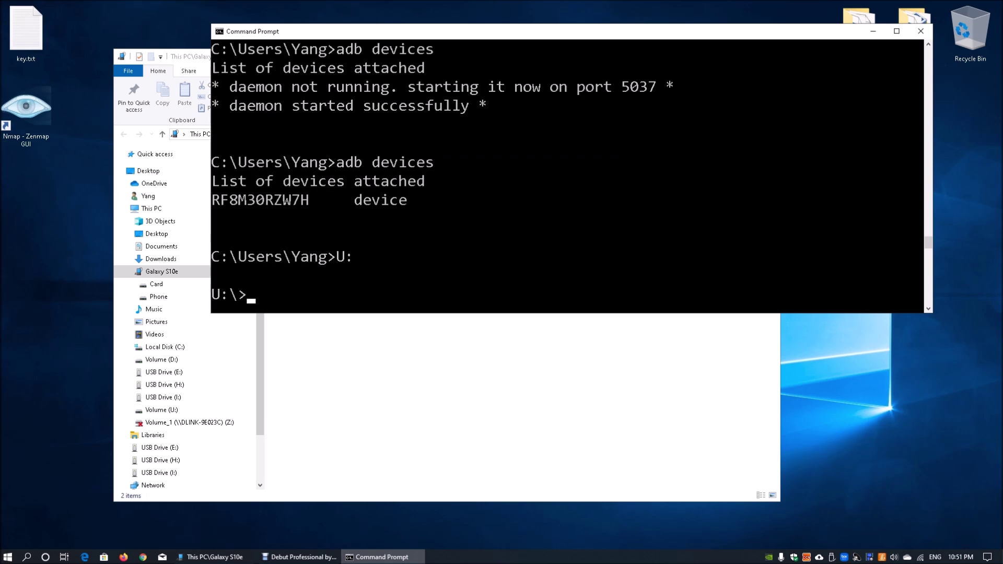
# Step: Enter the scrcpy-win64-v1.12.1 folder and list its files with dir
pyautogui.write('cd scrccccccccccccccccccc')
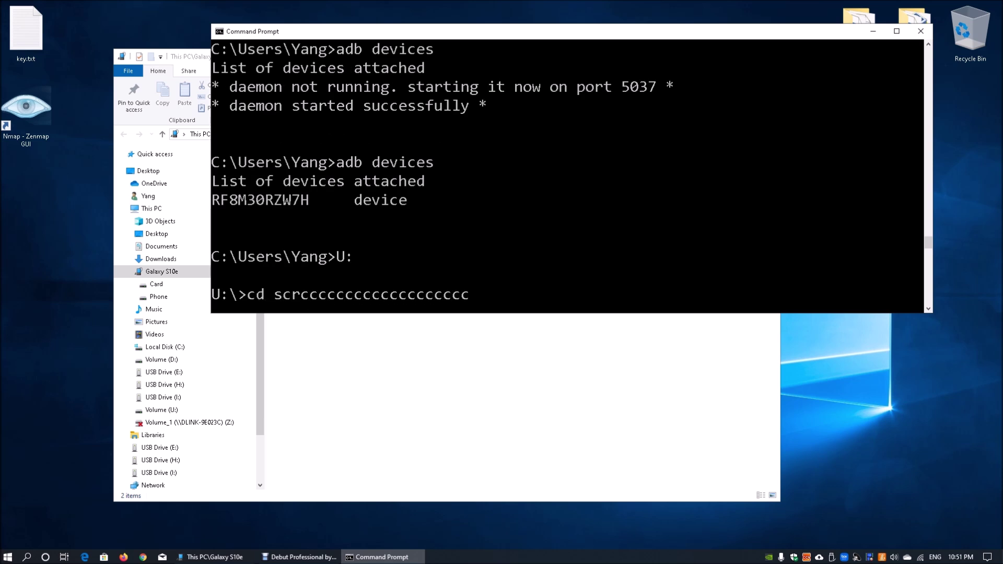
pyautogui.press('BackSpace')
pyautogui.press('BackSpace')
pyautogui.press('BackSpace')
pyautogui.press('BackSpace')
pyautogui.press('BackSpace')
pyautogui.press('BackSpace')
pyautogui.press('BackSpace')
pyautogui.press('BackSpace')
pyautogui.press('BackSpace')
pyautogui.press('BackSpace')
pyautogui.press('BackSpace')
pyautogui.press('BackSpace')
pyautogui.press('BackSpace')
pyautogui.press('BackSpace')
pyautogui.press('BackSpace')
pyautogui.press('BackSpace')
pyautogui.press('BackSpace')
pyautogui.press('BackSpace')
pyautogui.write('cpy')
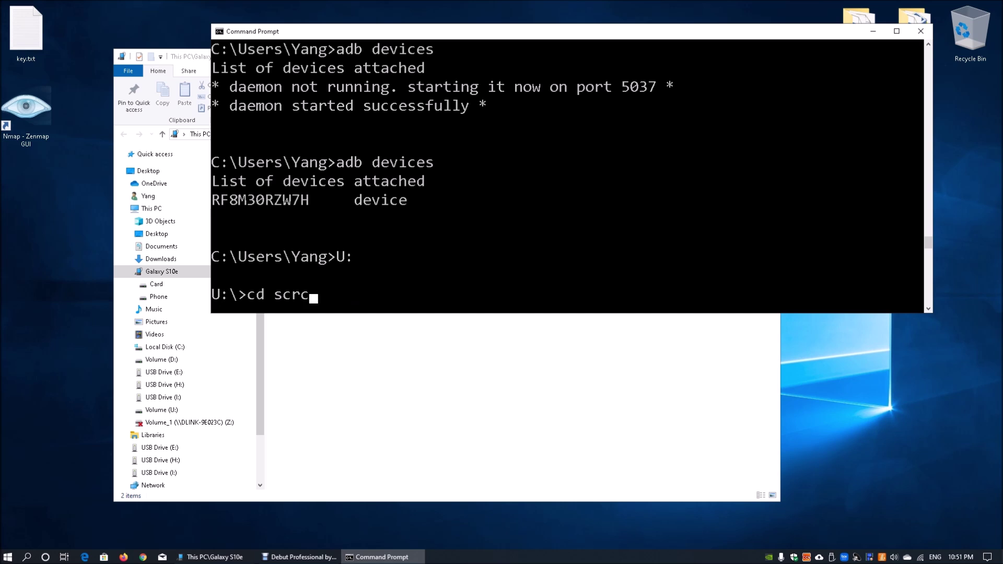
pyautogui.press('Tab')
pyautogui.press('Return')
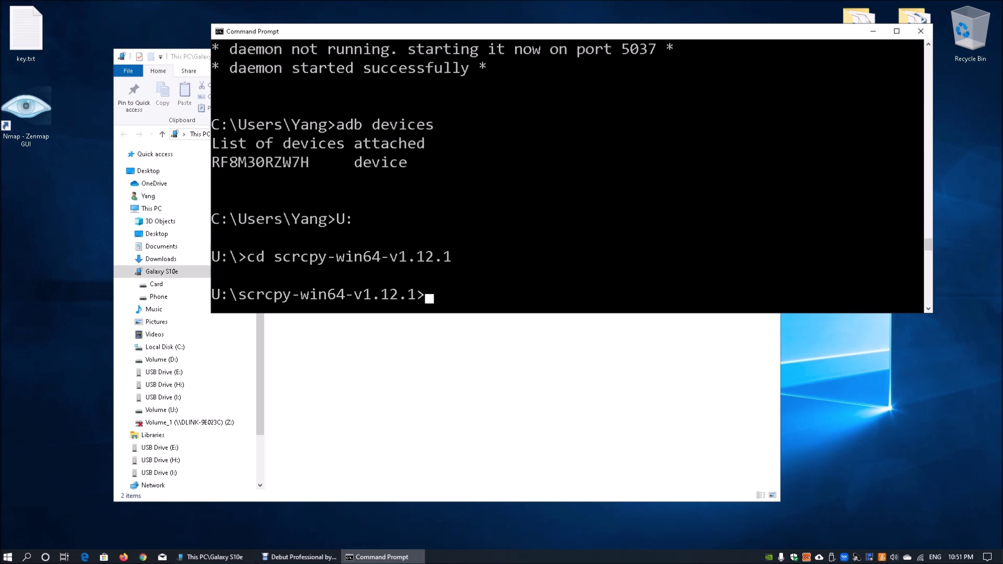
pyautogui.write('dir')
pyautogui.press('Return')
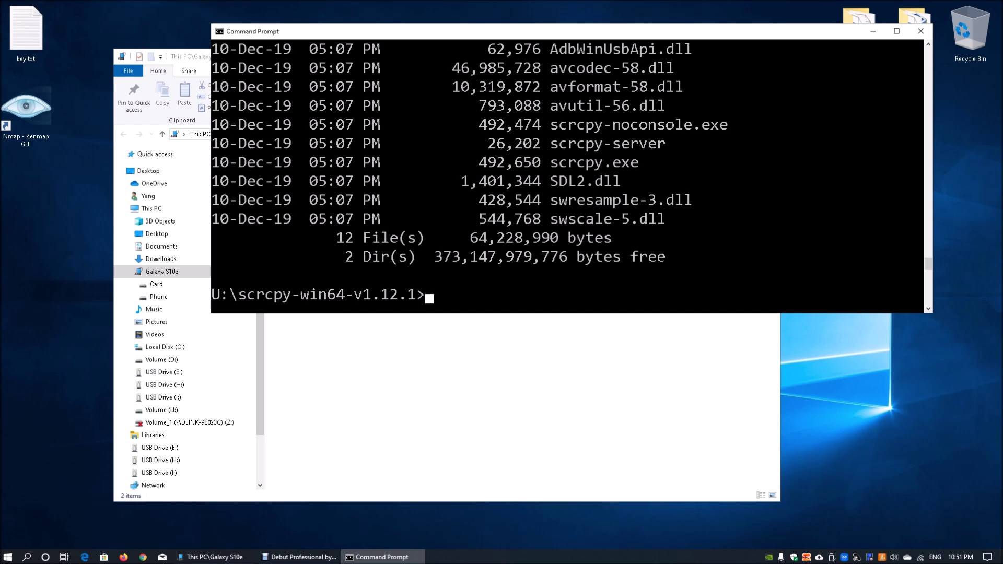
# Step: List devices with scrcpy's bundled adb, then run adb tcpip 9999 to enable TCP mode
pyautogui.write('adb devices')
pyautogui.press('Return')
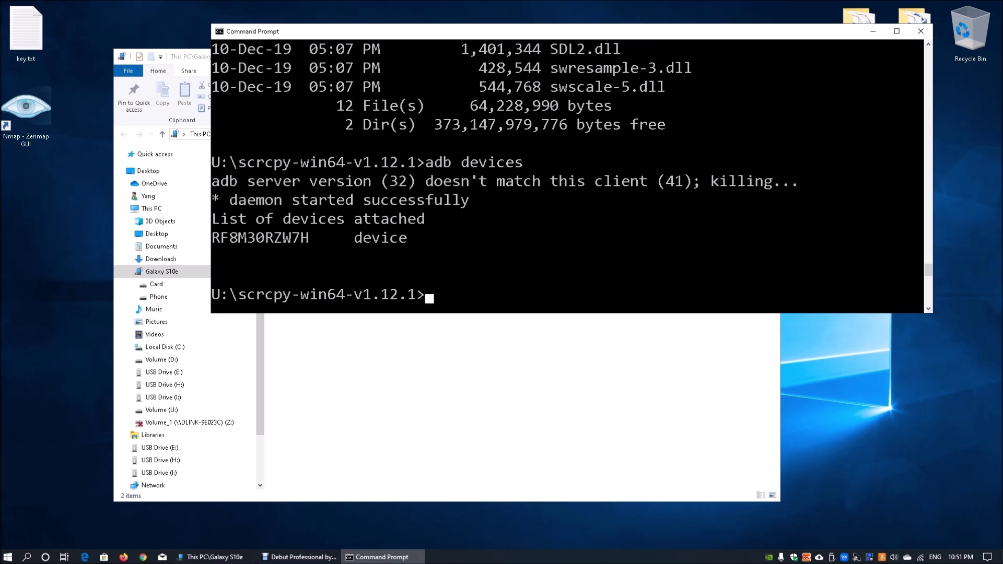
pyautogui.write('adb tcpip 9999')
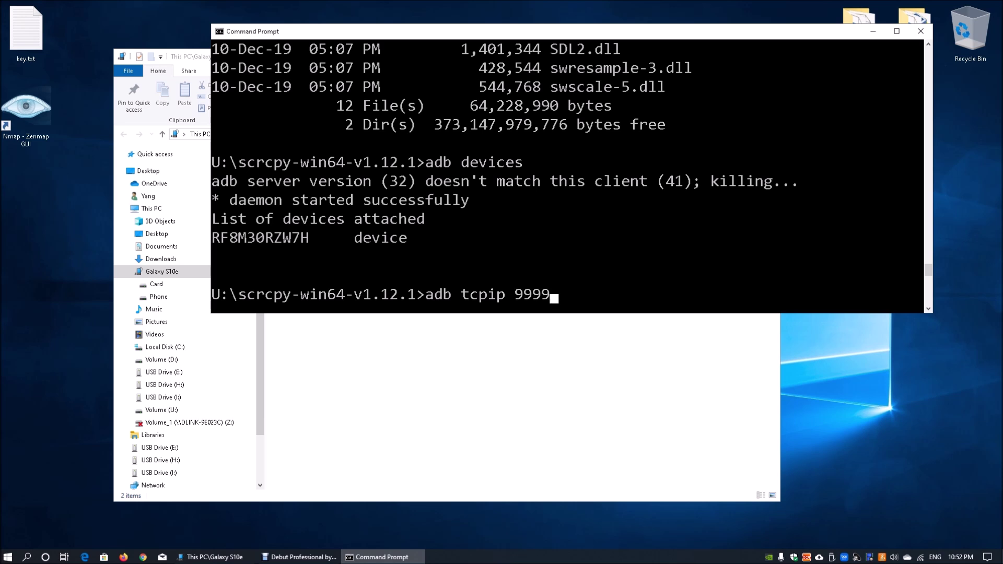
pyautogui.press('Return')
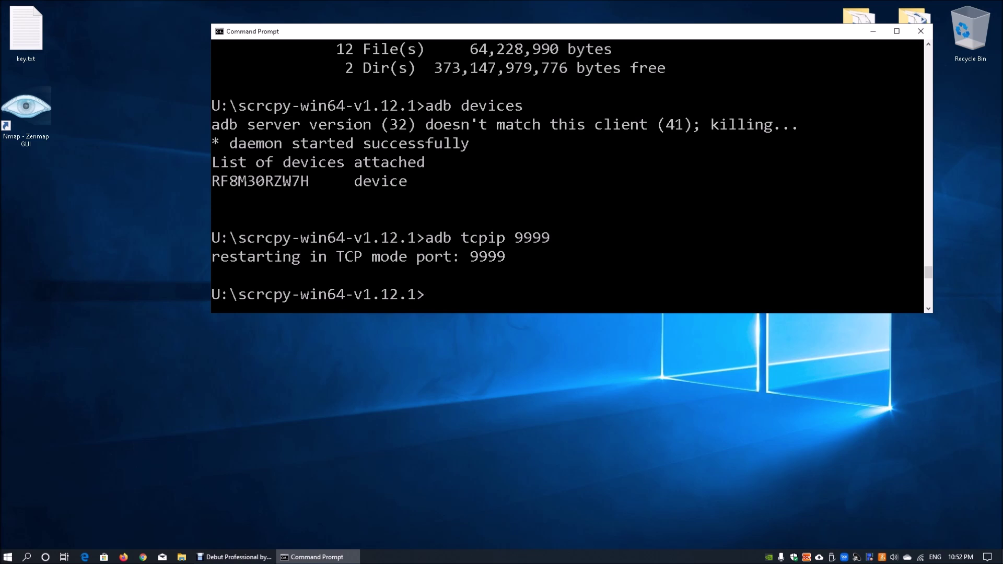
# Step: Connect to the phone with adb connect 192.168.1.5:9999 and launch scrcpy.exe
pyautogui.write('adb connect 19')
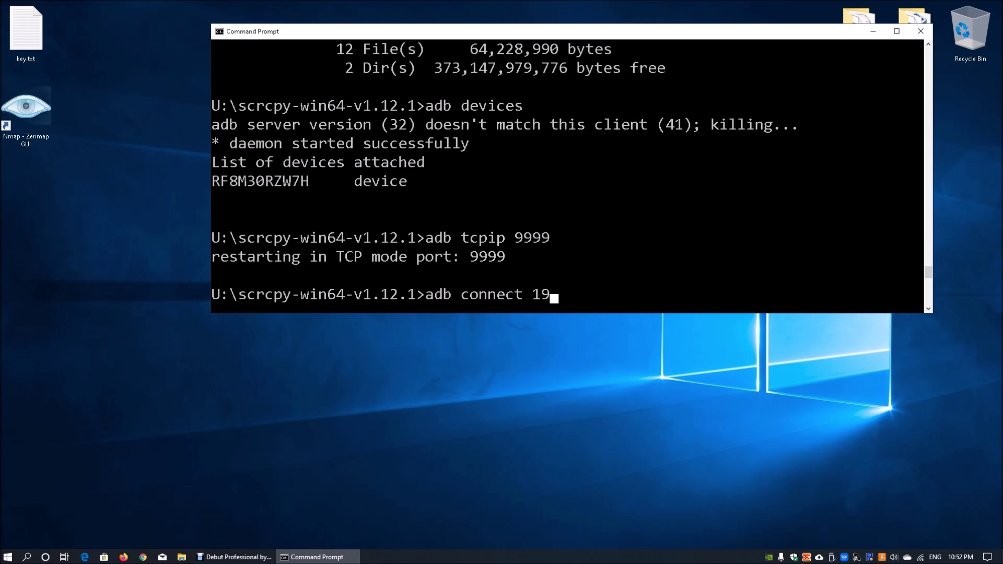
pyautogui.write('2.168.1.5')
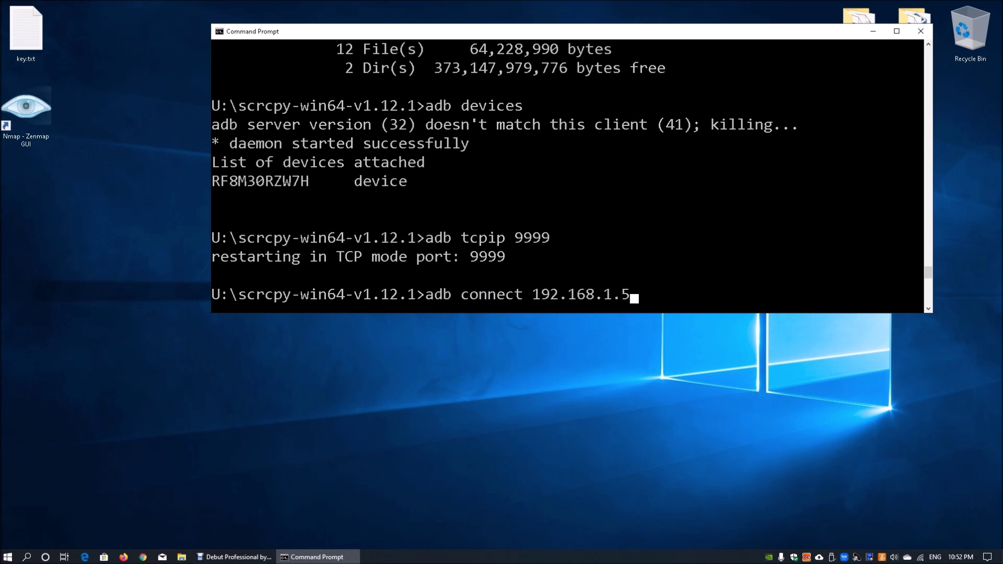
pyautogui.write(':9999')
pyautogui.press('Return')
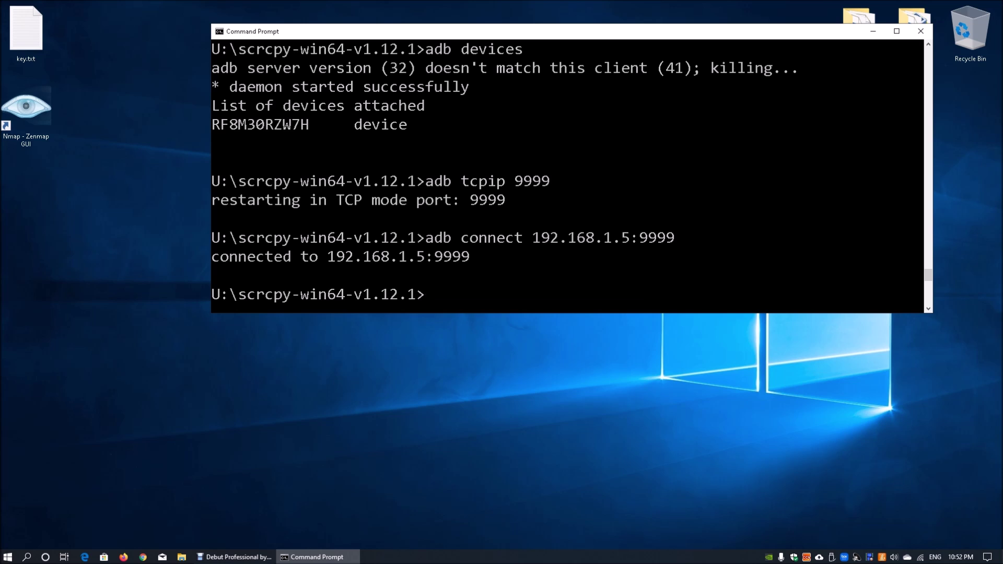
pyautogui.write('scrcpy.exe')
pyautogui.press('Return')
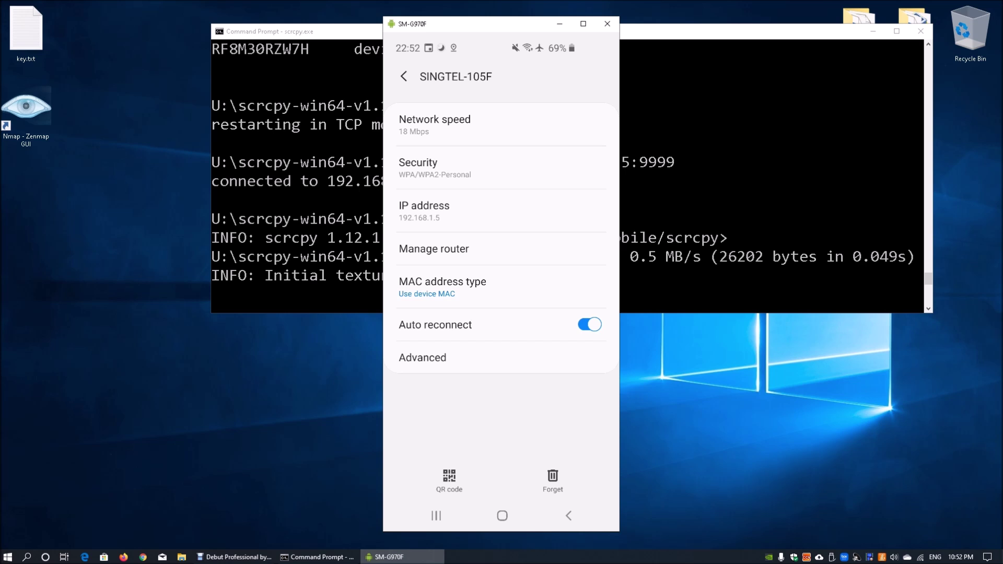
# Step: In the mirrored phone, go back from the SINGTEL-105F network details to the Wi-Fi list
pyautogui.click(403, 77)
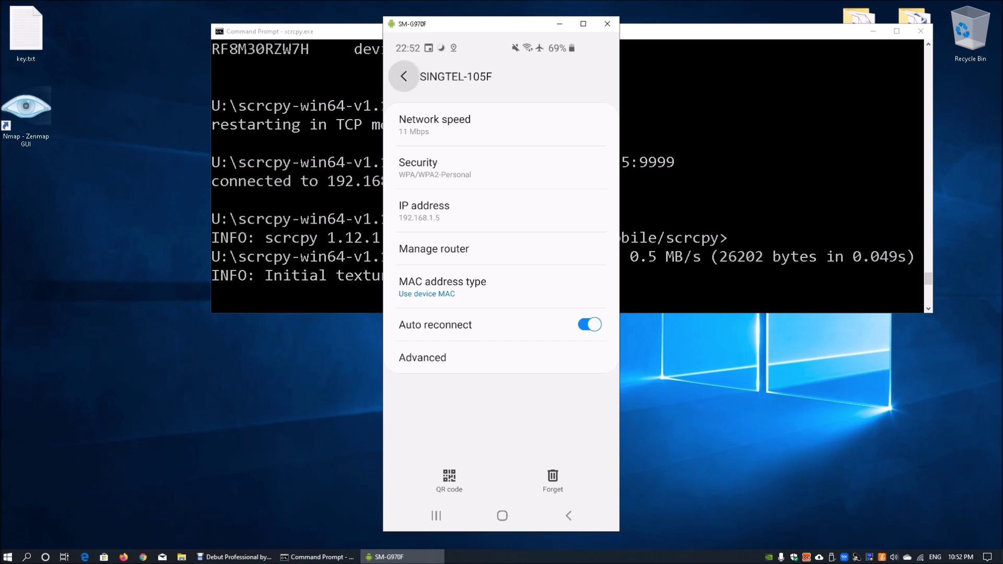